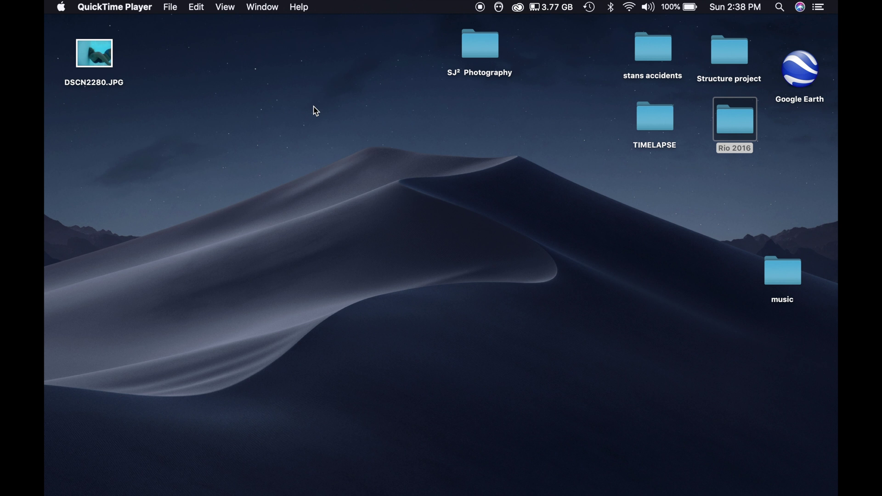
# Join the home wireless network from the Wi-Fi menu in the menu bar
pyautogui.click(437, 184)
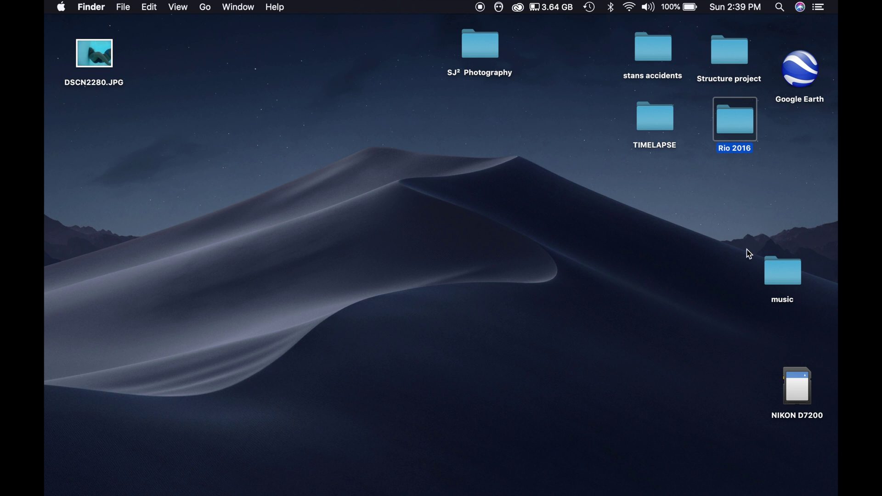
pyautogui.click(629, 6)
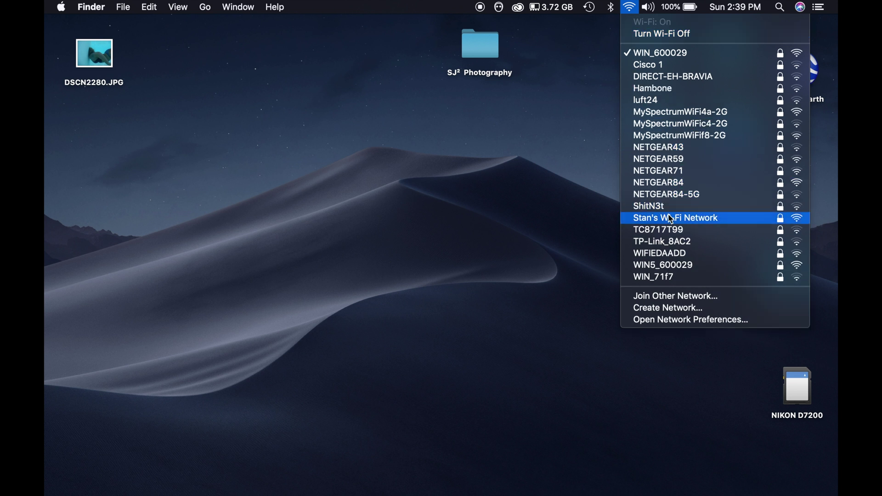
pyautogui.click(671, 219)
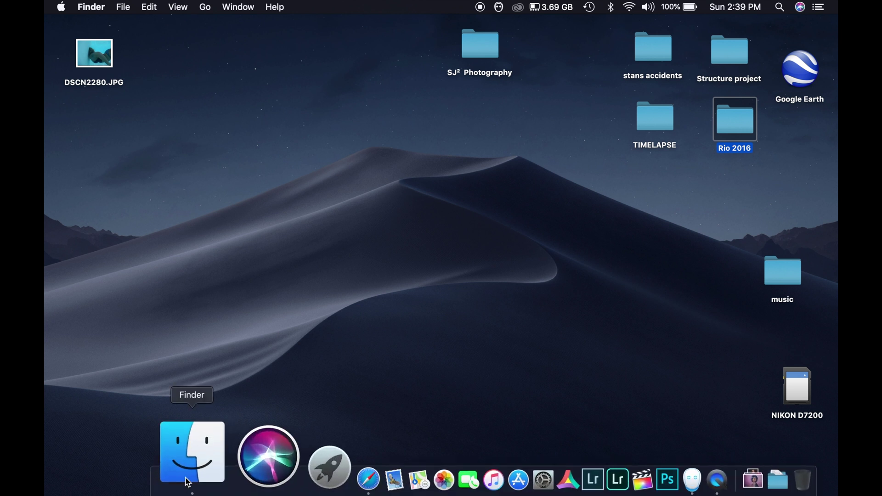
# Connect to the AirPort Time Capsule server in Finder, entering the server password
pyautogui.click(188, 482)
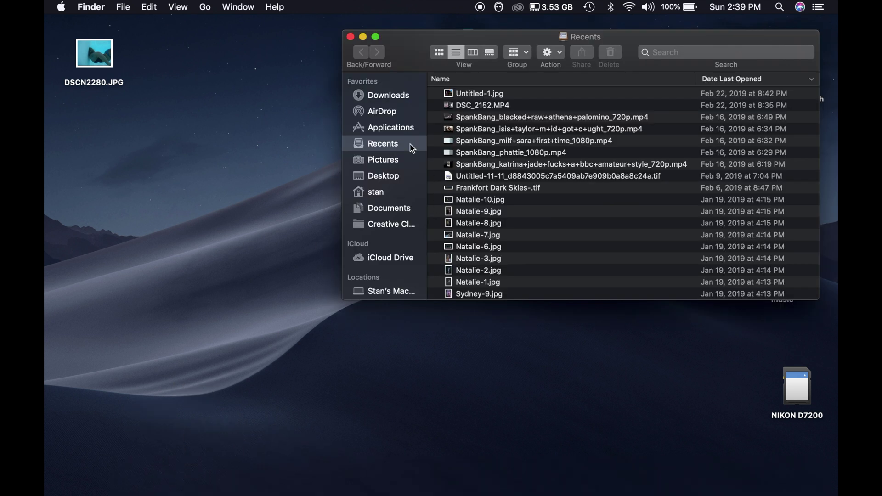
pyautogui.scroll(-10, 384, 202)
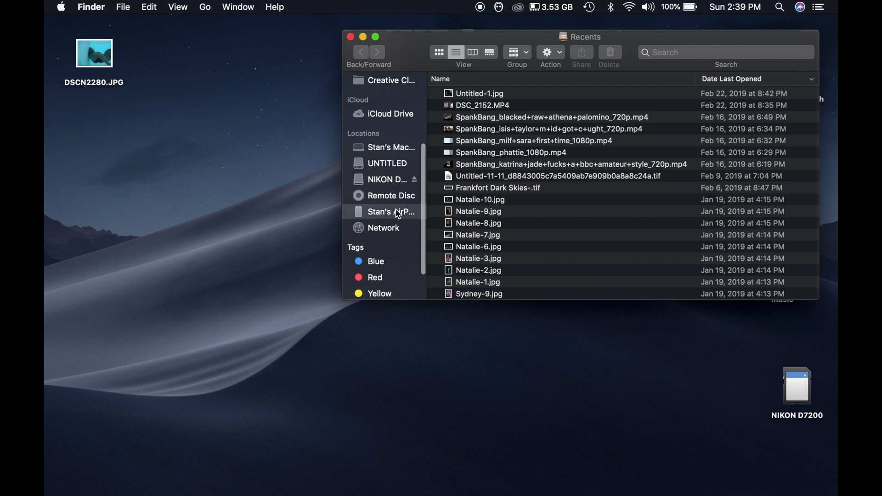
pyautogui.click(398, 214)
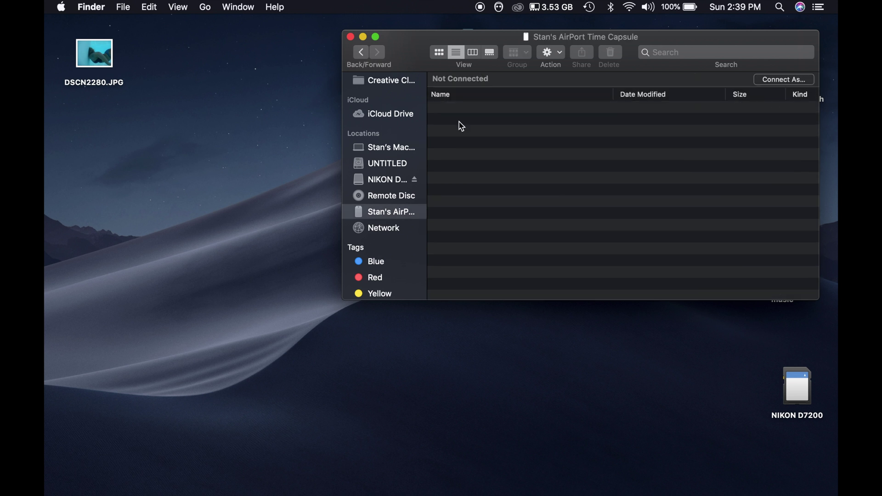
pyautogui.click(777, 81)
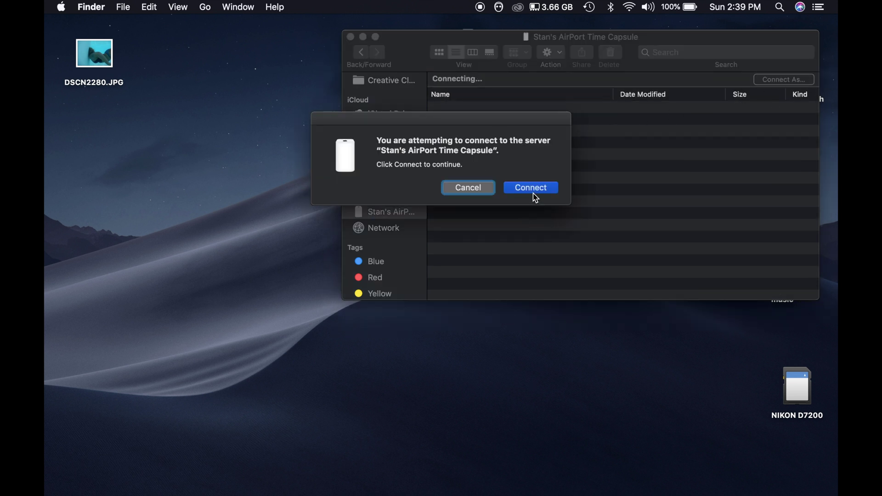
pyautogui.click(533, 192)
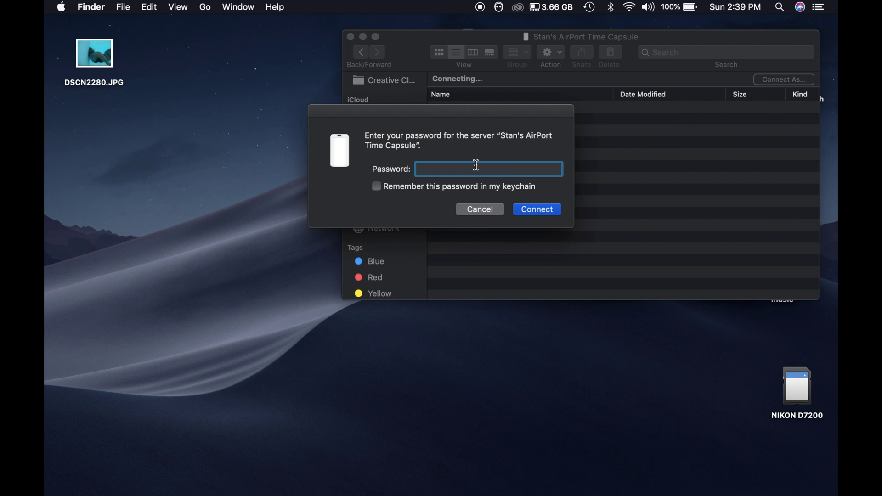
pyautogui.write('•••••••••••')
pyautogui.press('Return')
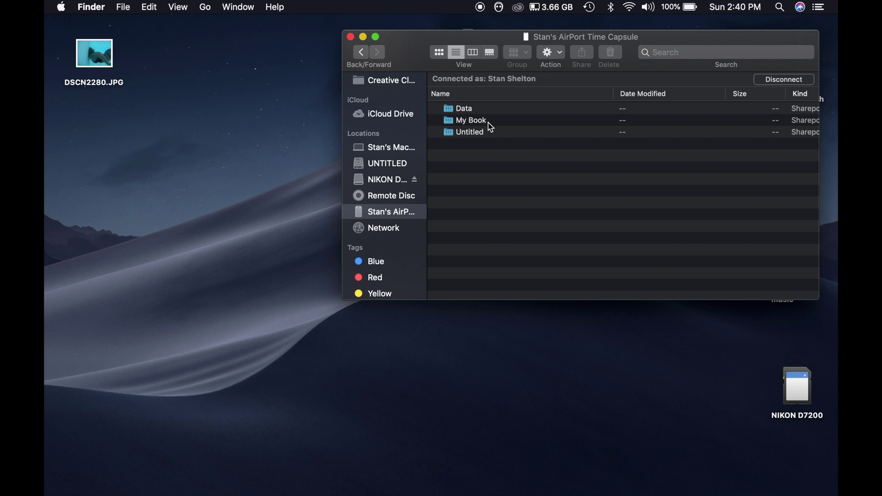
# Open SJ_Photos.dmg from the My Book share, then close the Finder window
pyautogui.doubleClick(489, 124)
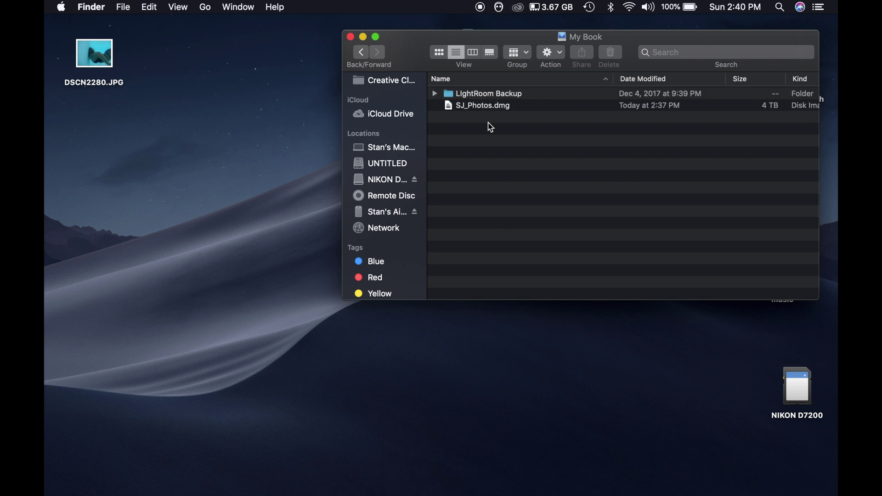
pyautogui.click(504, 110)
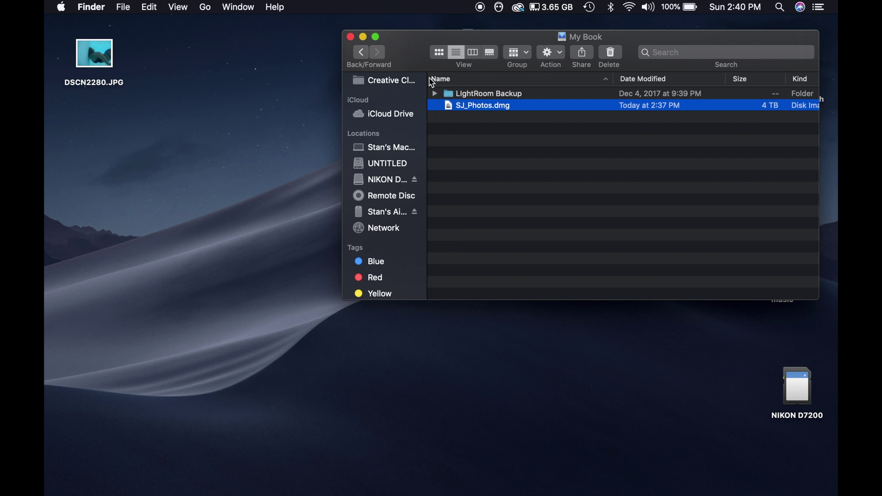
pyautogui.click(352, 38)
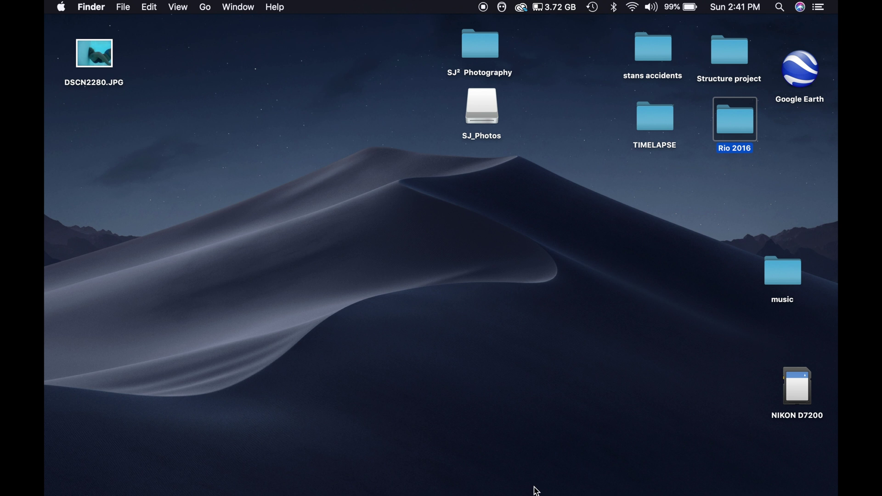
# Launch Lightroom Classic and open Import from the NIKON D7200 card, copying to SJ_Photos
pyautogui.moveTo(539, 495)
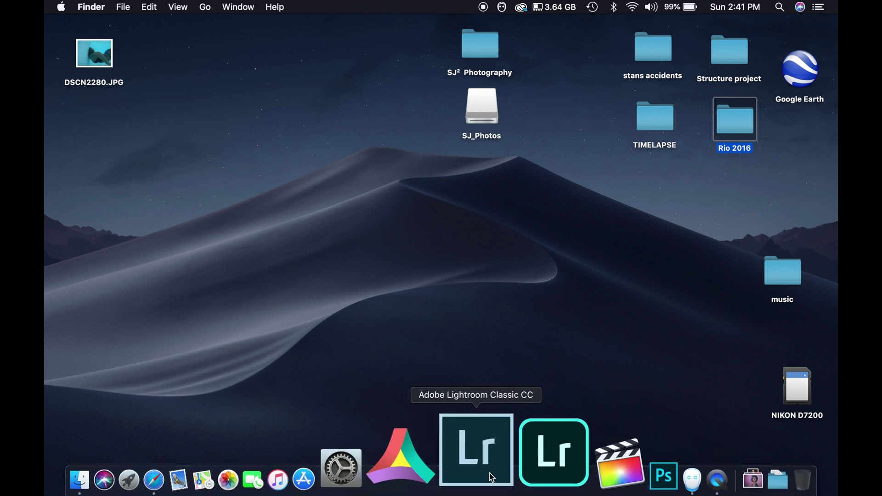
pyautogui.click(490, 478)
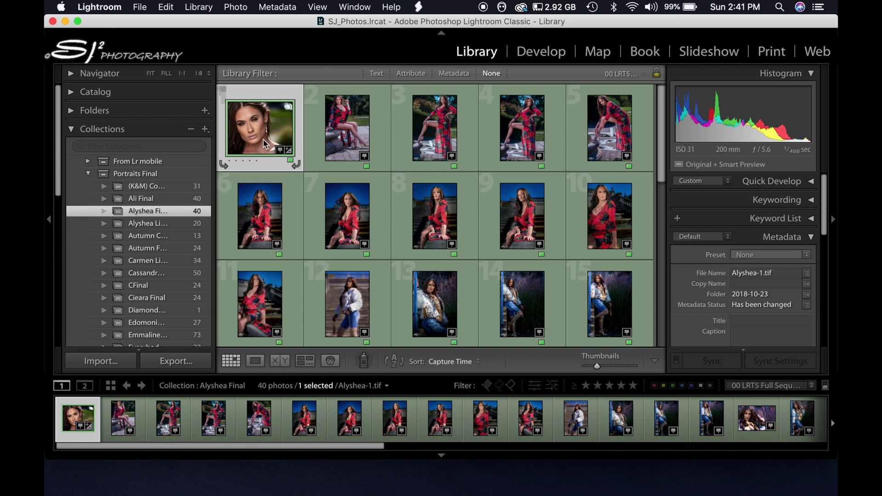
pyautogui.scroll(-10, 110, 261)
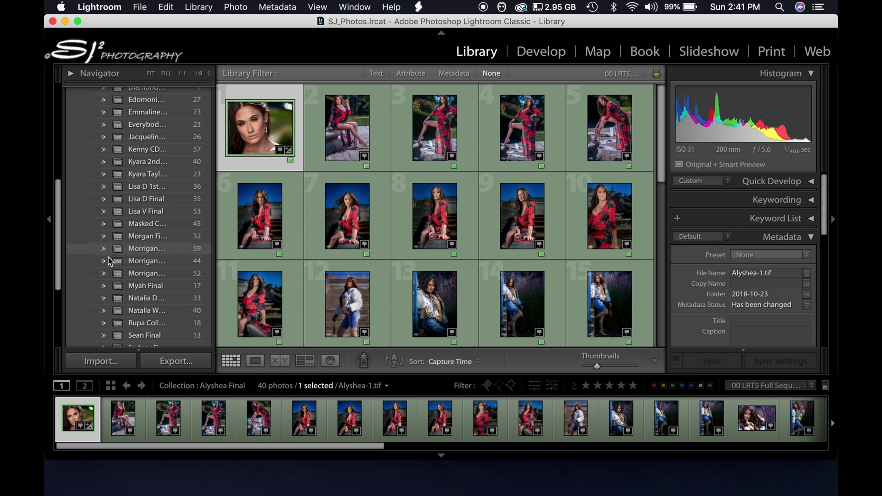
pyautogui.scroll(-5, 110, 261)
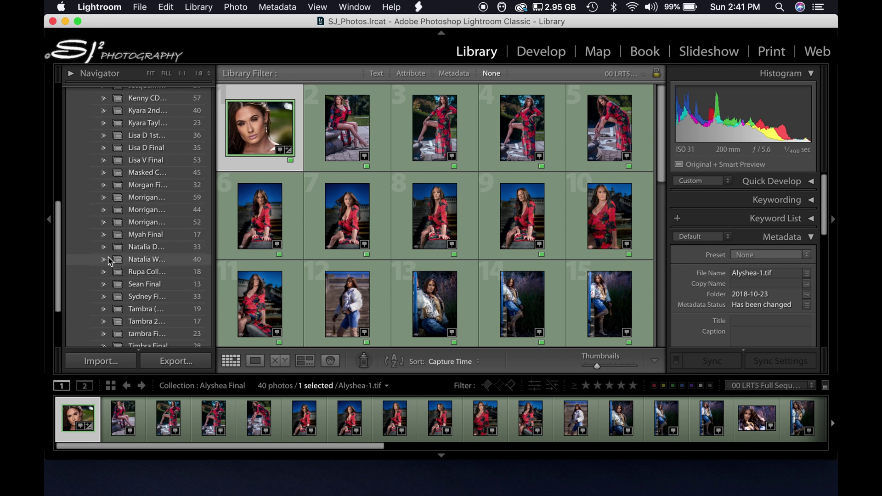
pyautogui.click(112, 365)
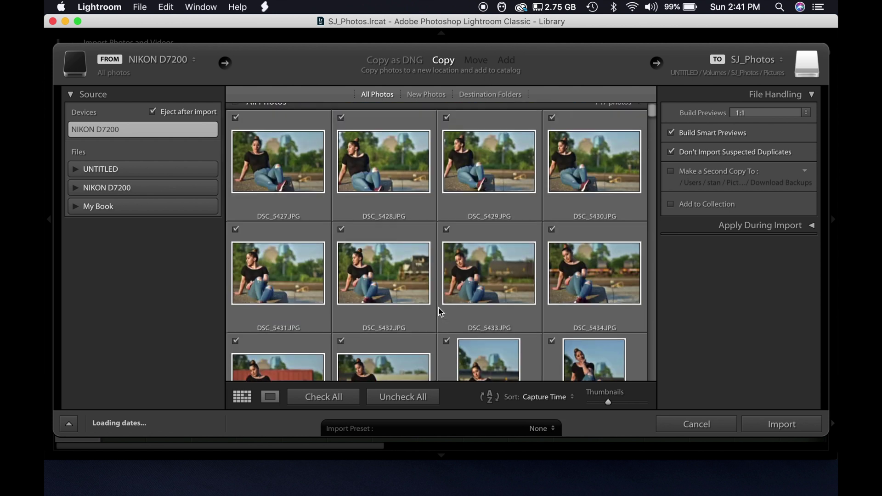
# Uncheck all photos, then check only DSC_5427 through DSC_5434 for import
pyautogui.click(396, 399)
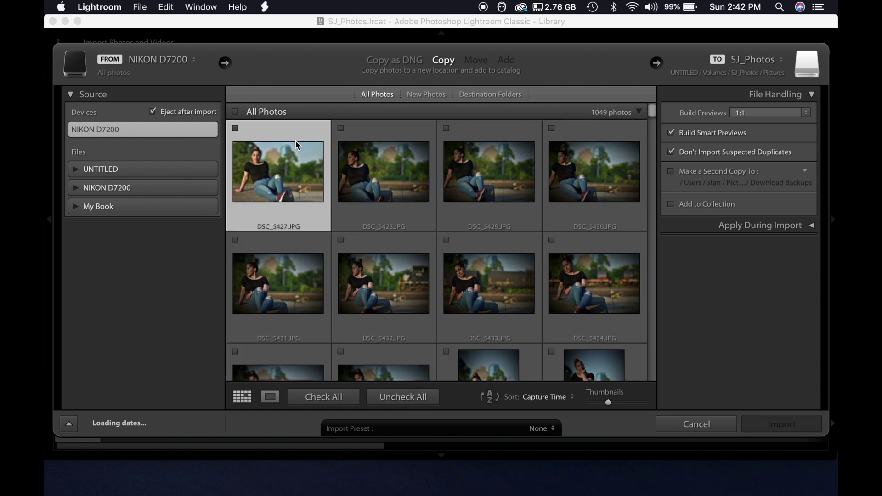
pyautogui.keyDown('shift'); pyautogui.click(566, 315); pyautogui.keyUp('shift')
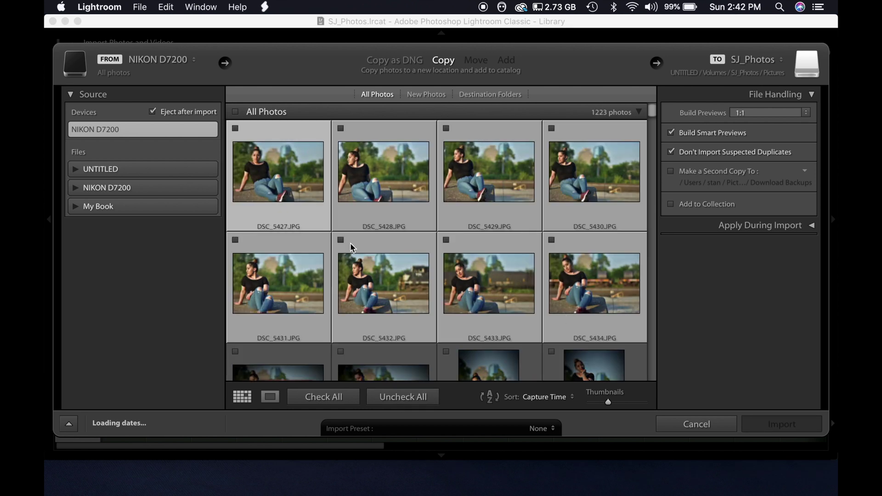
pyautogui.click(236, 129)
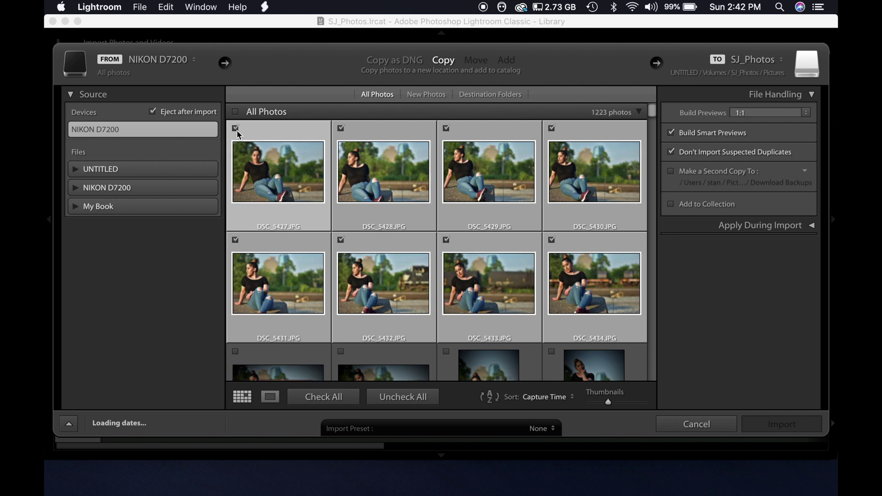
# Add the import to a new collection named 'test' under Portraits SOOC
pyautogui.click(671, 205)
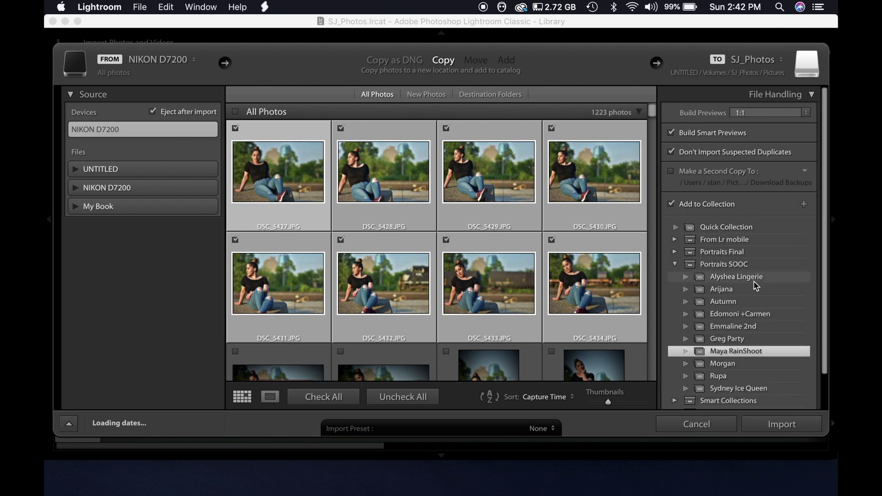
pyautogui.scroll(-1, 756, 286)
pyautogui.scroll(-1, 755, 286)
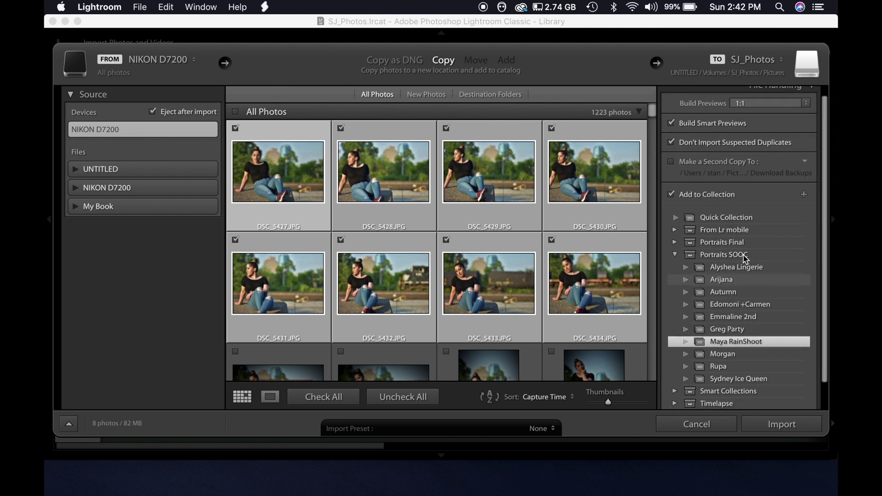
pyautogui.click(804, 194)
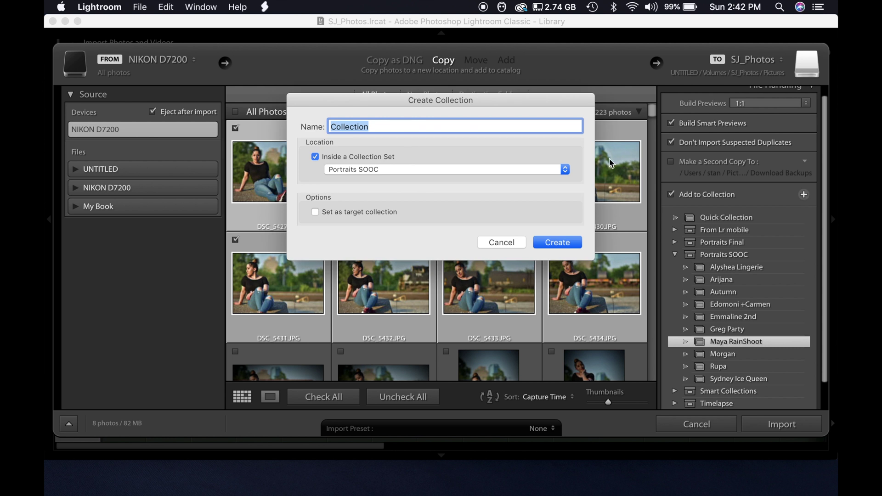
pyautogui.press('BackSpace')
pyautogui.write('test')
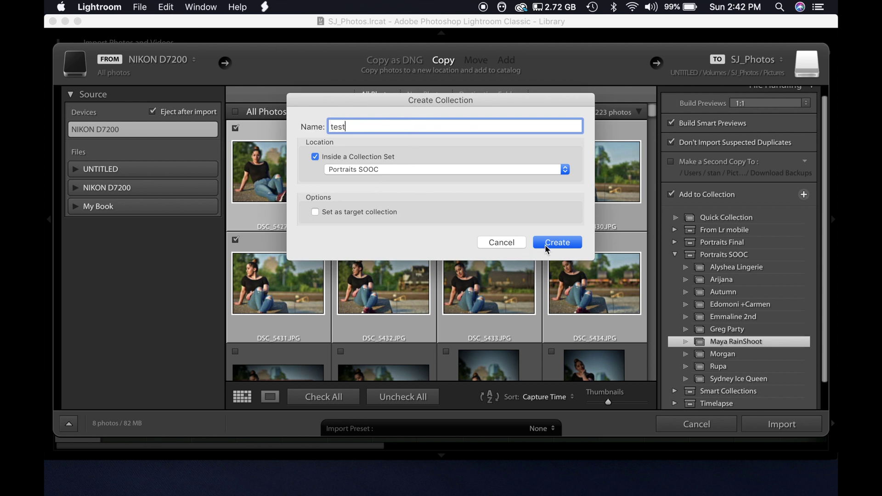
pyautogui.click(564, 247)
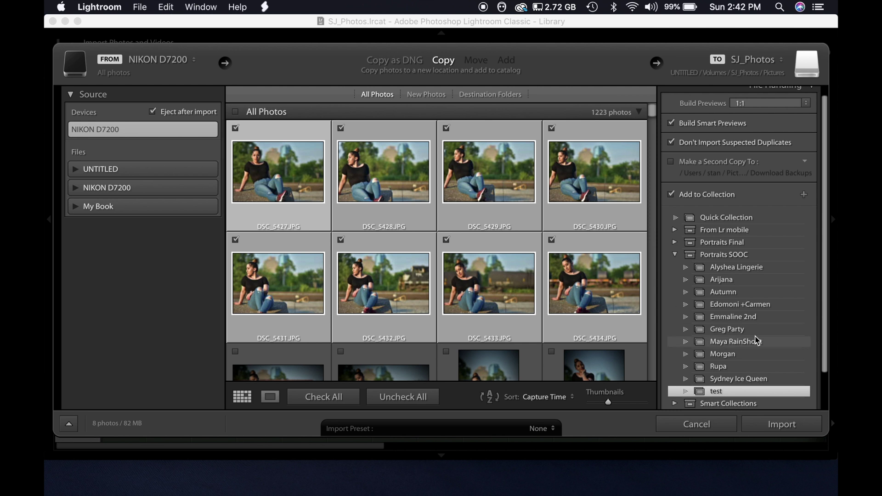
pyautogui.scroll(-1, 756, 340)
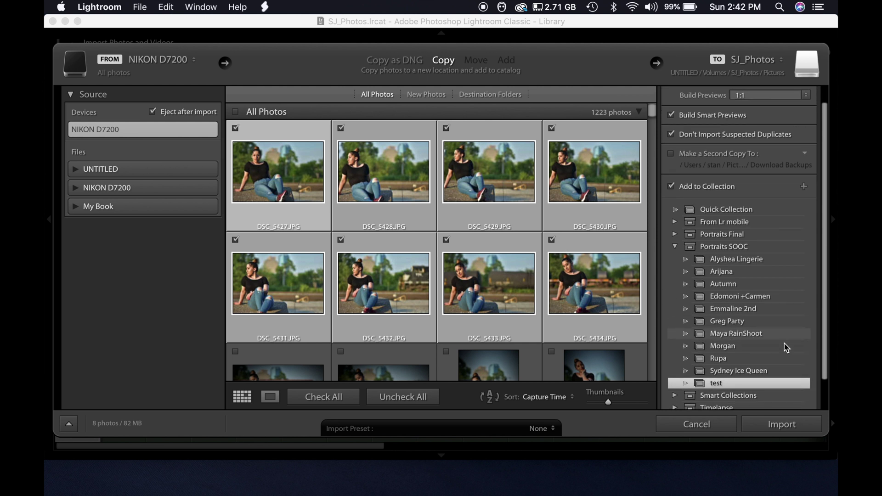
# Import the eight checked photos (82 MB) into the test collection
pyautogui.click(777, 424)
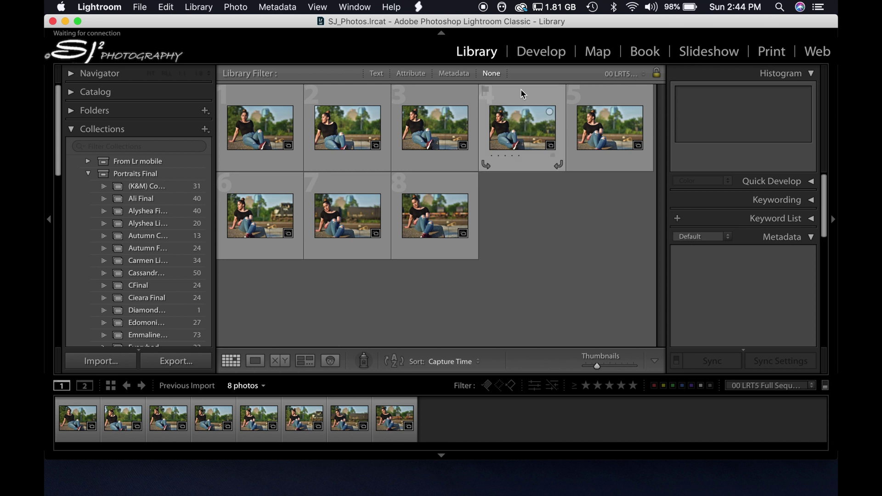
# Open photo DSC_5434 in the Develop module
pyautogui.click(435, 217)
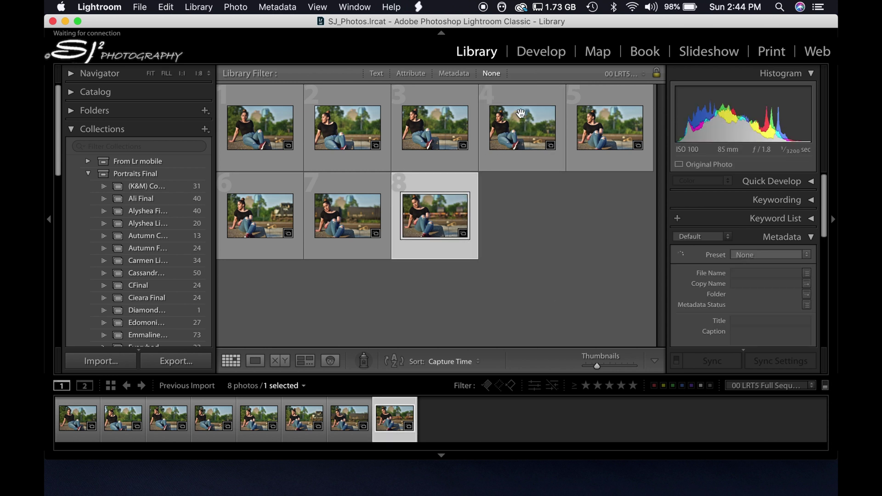
pyautogui.click(539, 55)
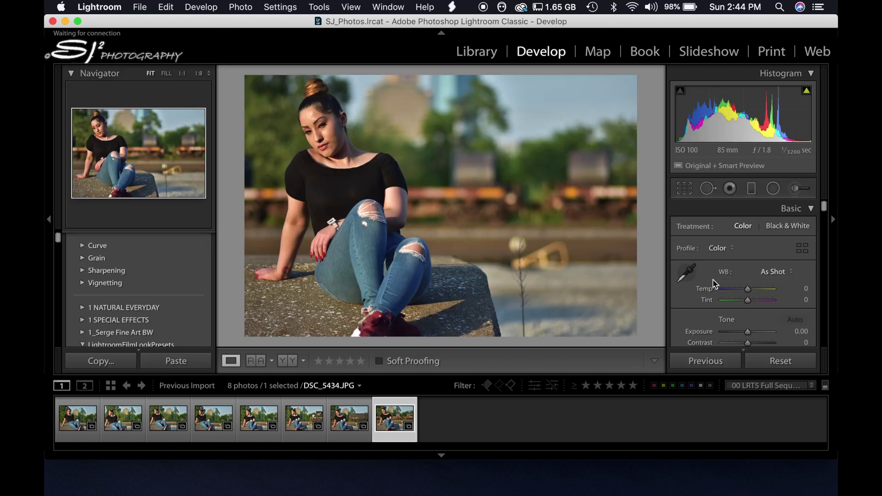
pyautogui.scroll(-3, 754, 290)
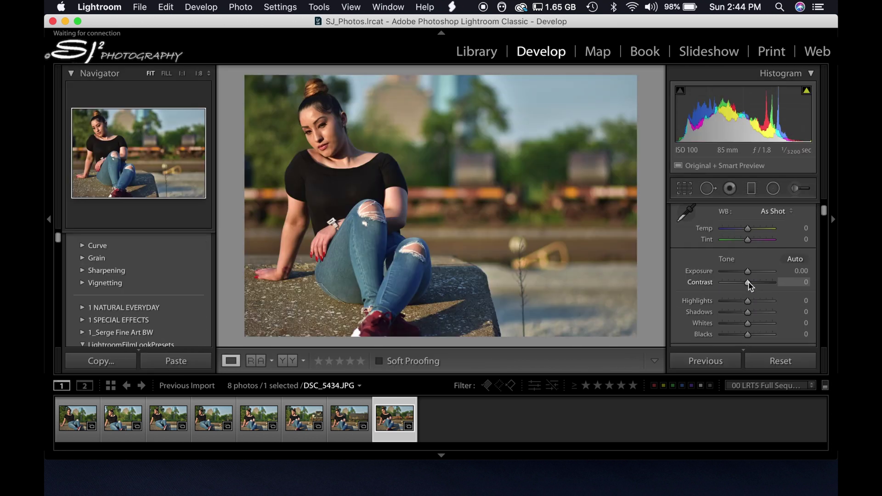
# Set Exposure +0.30, Contrast −20, Highlights −65, Shadows +51, lower Whites and raise Clarity
pyautogui.moveTo(748, 276); pyautogui.dragTo(658, 328)
pyautogui.moveTo(747, 323); pyautogui.dragTo(776, 339)
pyautogui.scroll(-1, 751, 324)
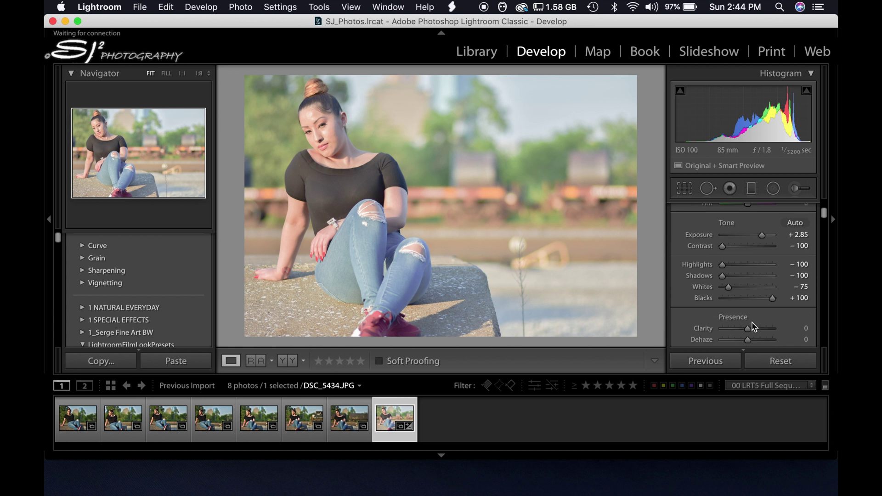
pyautogui.scroll(-1, 753, 328)
pyautogui.scroll(-1, 753, 329)
pyautogui.moveTo(748, 299); pyautogui.dragTo(762, 314)
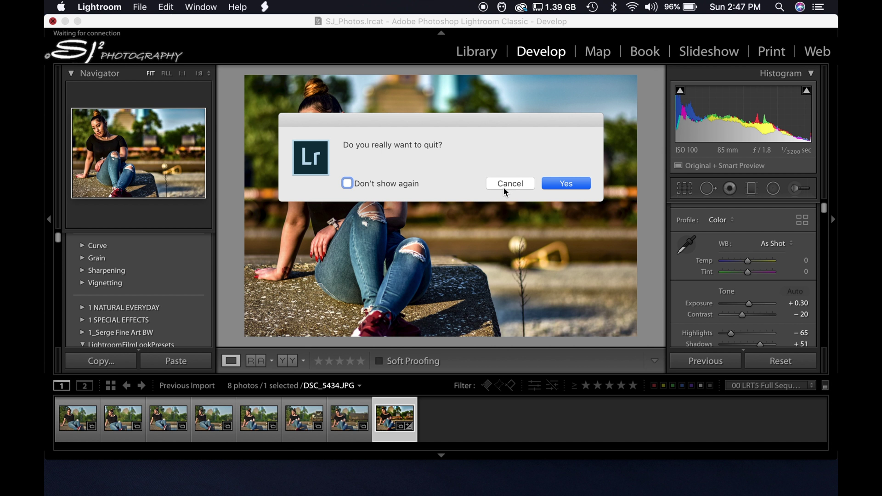
pyautogui.click(505, 188)
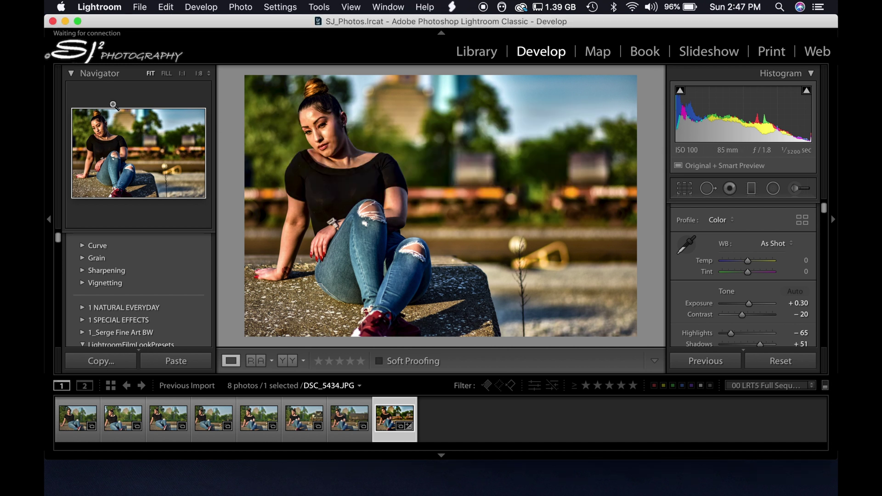